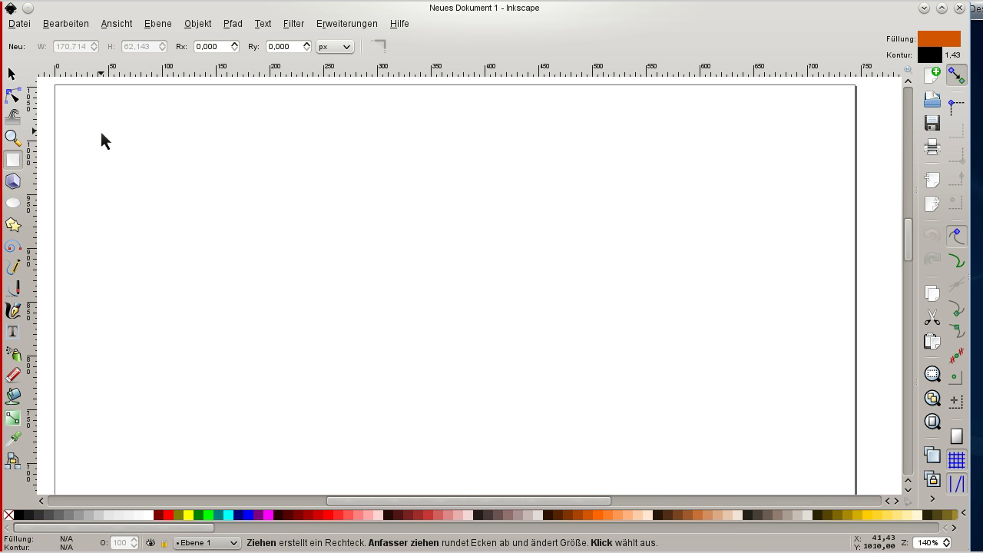
# - Draw a rectangle about 230 × 131 px near the page's upper-left corner and select it for resizing
pyautogui.moveTo(100, 130); pyautogui.dragTo(348, 275)
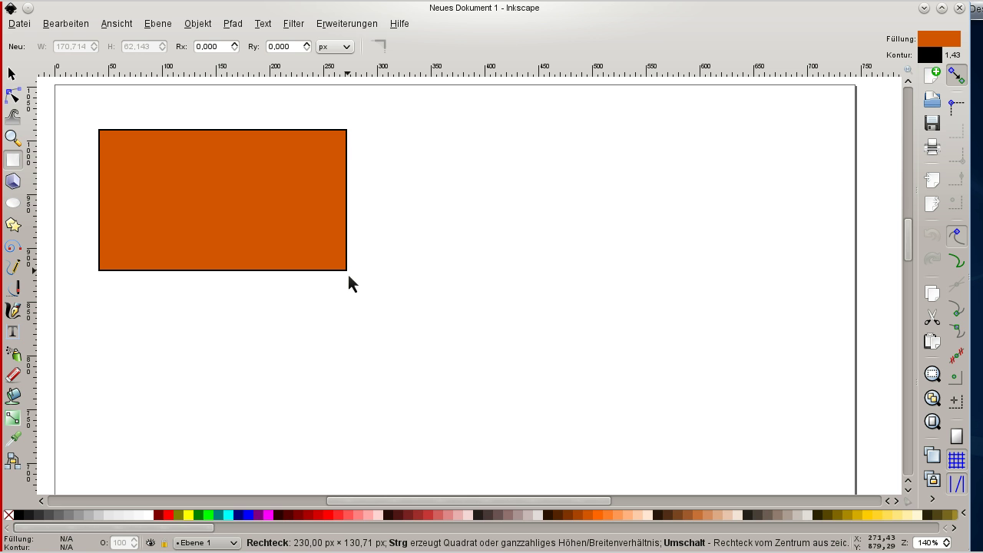
pyautogui.moveTo(347, 272); pyautogui.dragTo(348, 274)
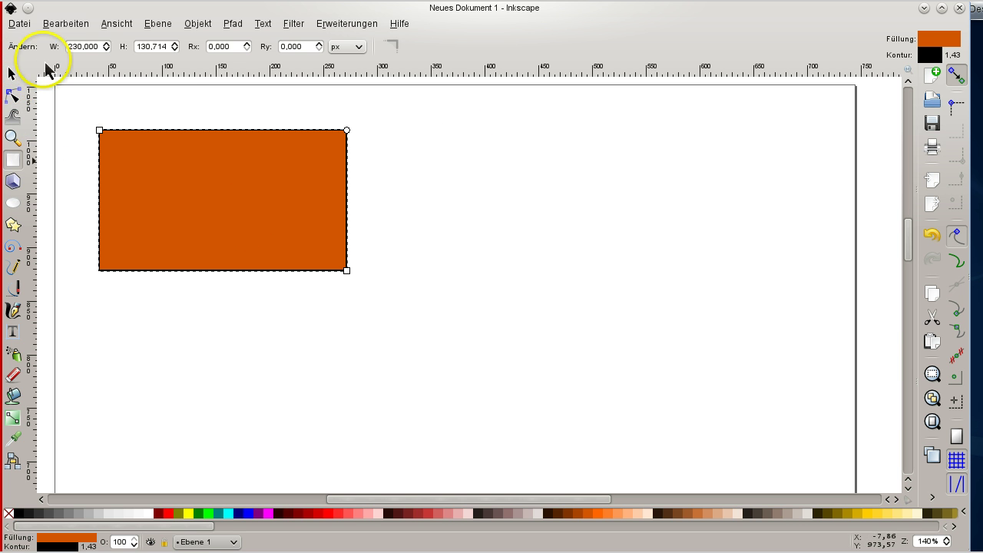
pyautogui.click(13, 77)
pyautogui.click(176, 176)
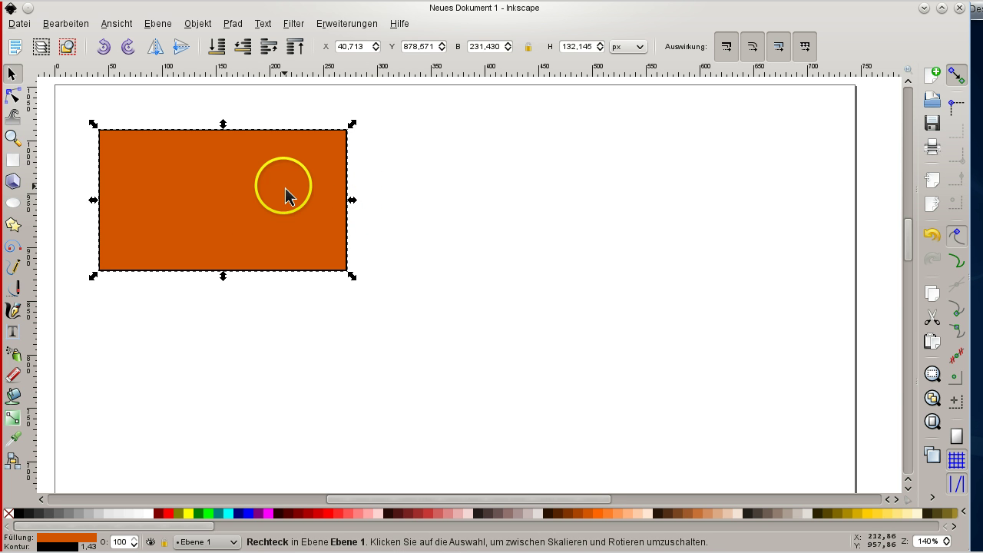
# - Set the rectangle's overall width to 200 px
pyautogui.doubleClick(488, 48)
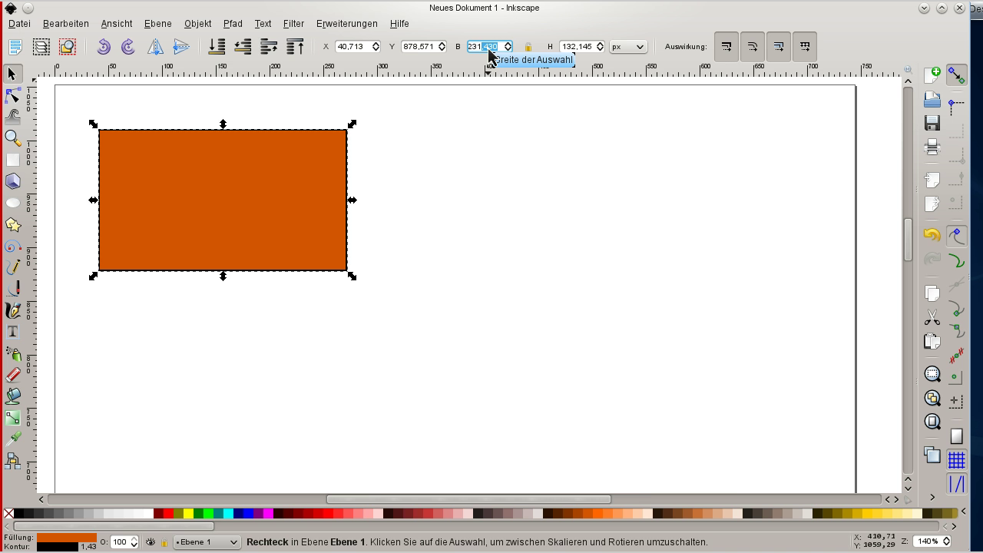
pyautogui.click(481, 138)
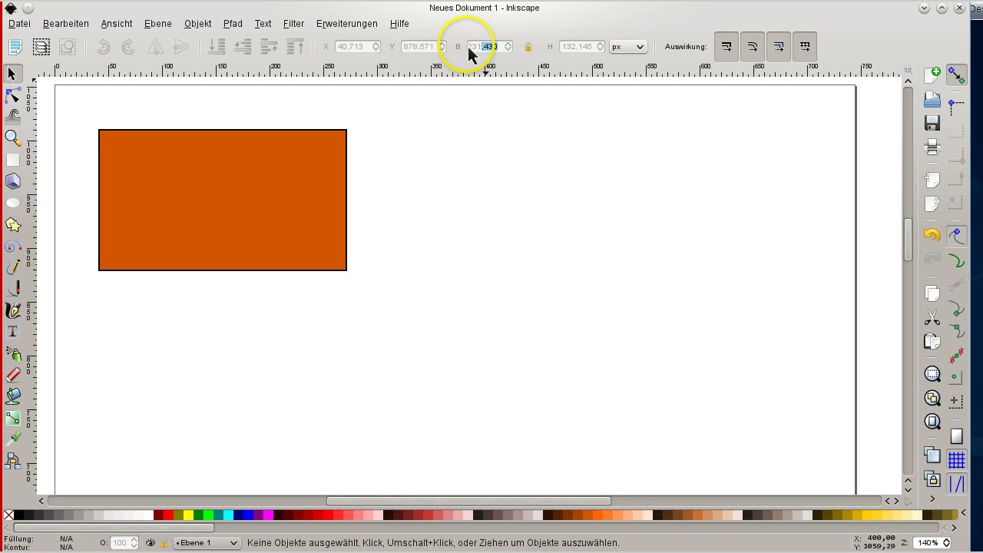
pyautogui.click(213, 242)
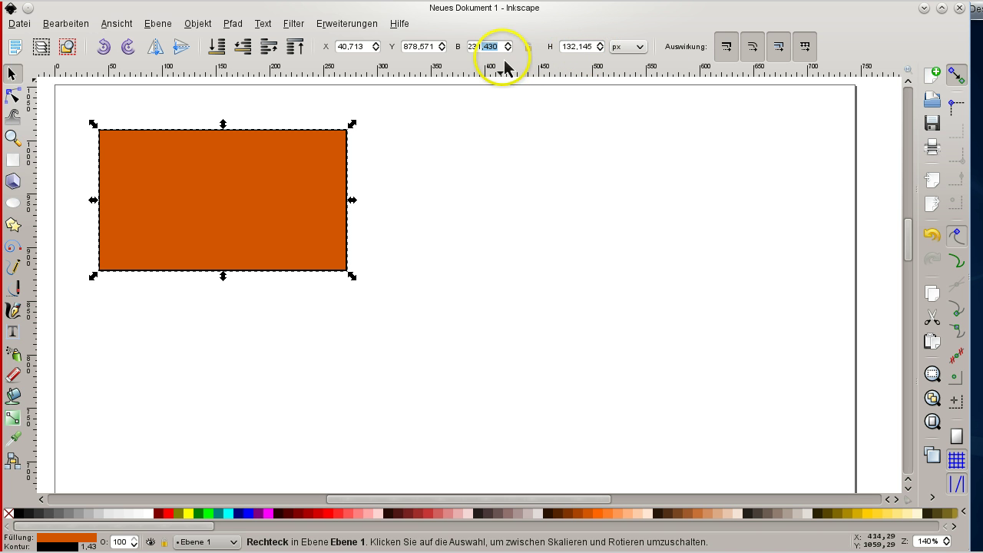
pyautogui.click(480, 51)
pyautogui.hotkey('shift', 'Home')
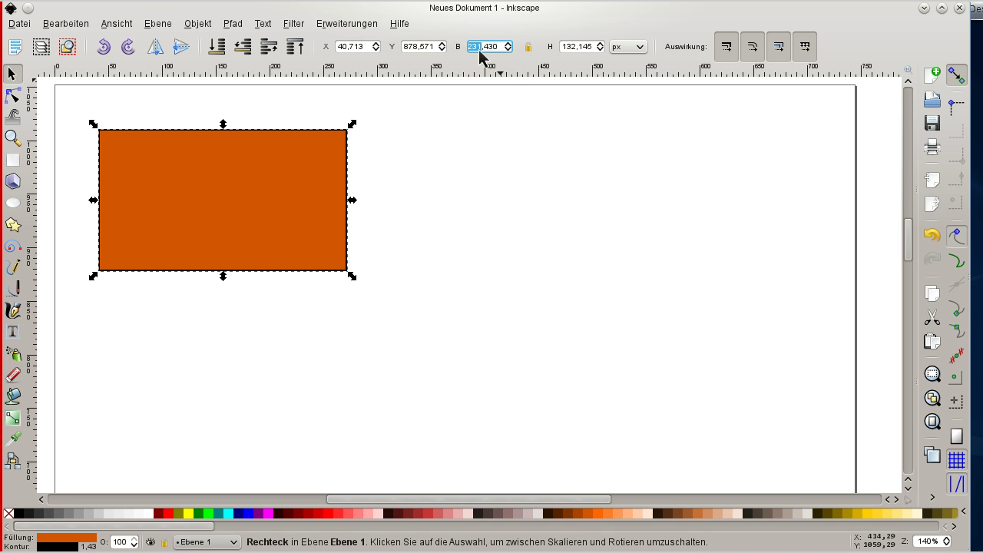
pyautogui.hotkey('ctrl', 'a')
pyautogui.write('200')
pyautogui.press('Tab')
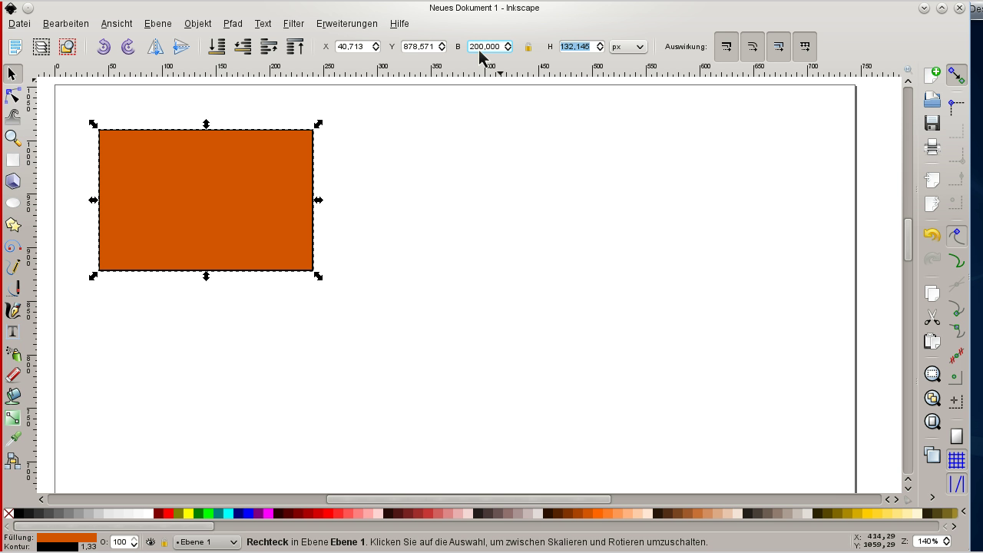
# - Set the rectangle's height to 200 px and move the resulting square down so it lies fully inside the page
pyautogui.click(567, 50)
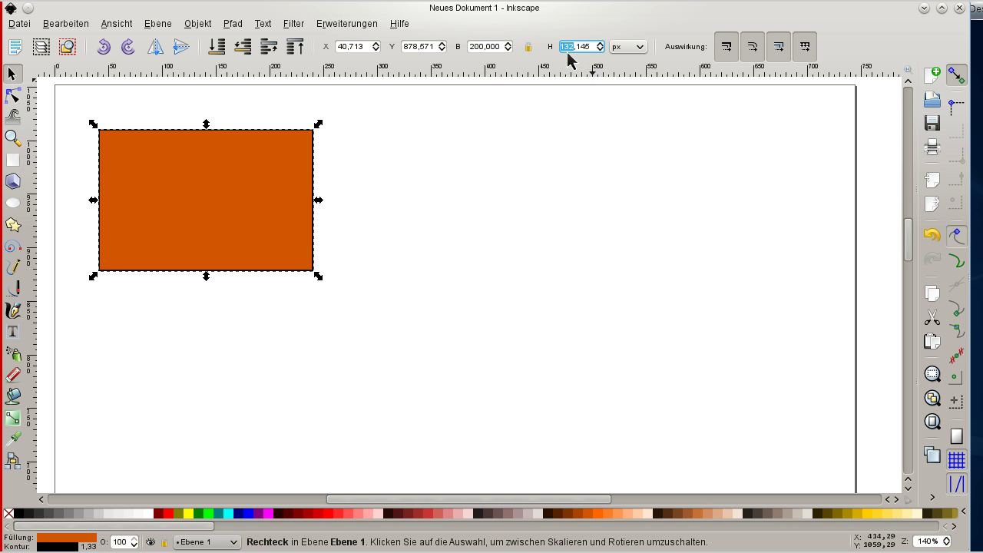
pyautogui.hotkey('ctrl', 'a')
pyautogui.write('200')
pyautogui.press('Return')
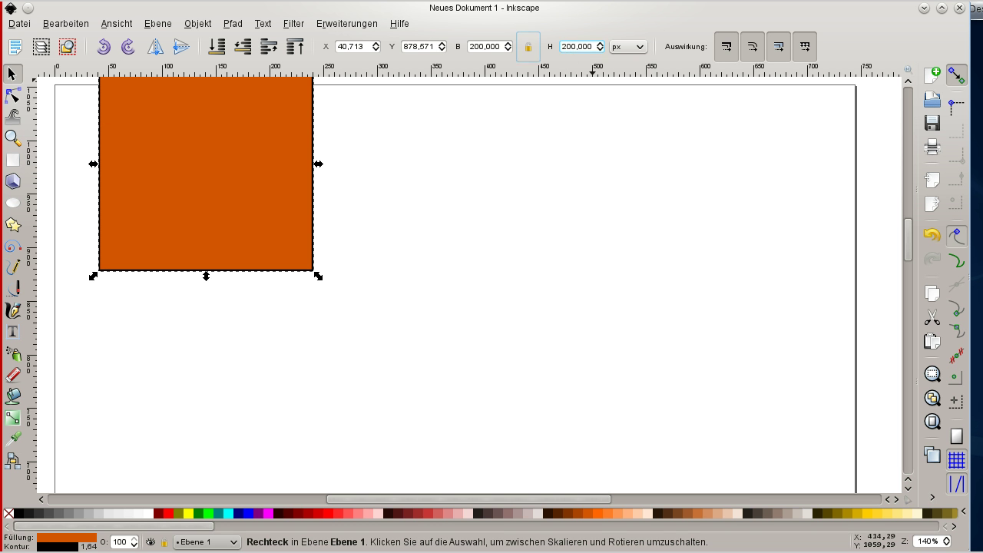
pyautogui.moveTo(185, 189); pyautogui.dragTo(176, 243)
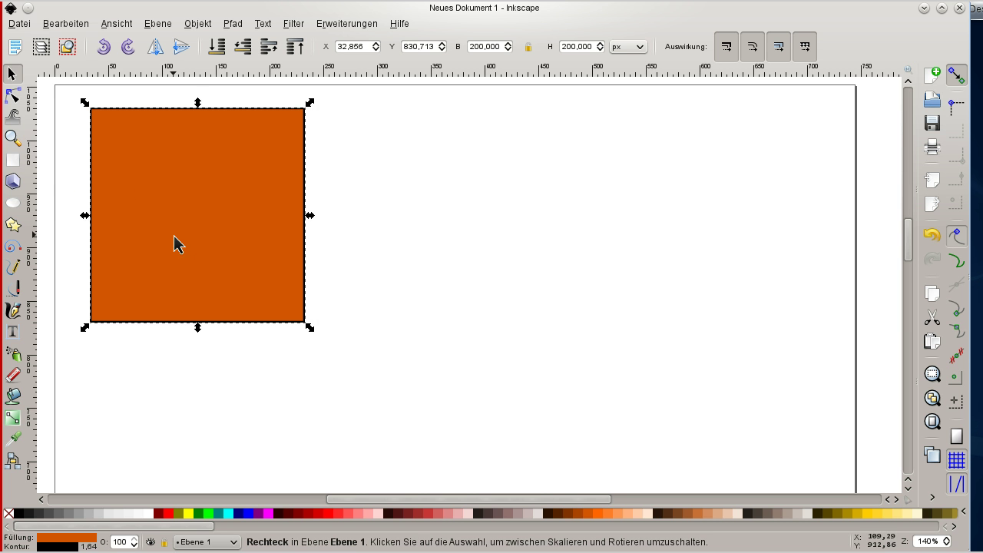
# - Draw a rectangle about 139 × 46 px that overlaps the upper-right corner of the large square
pyautogui.click(13, 159)
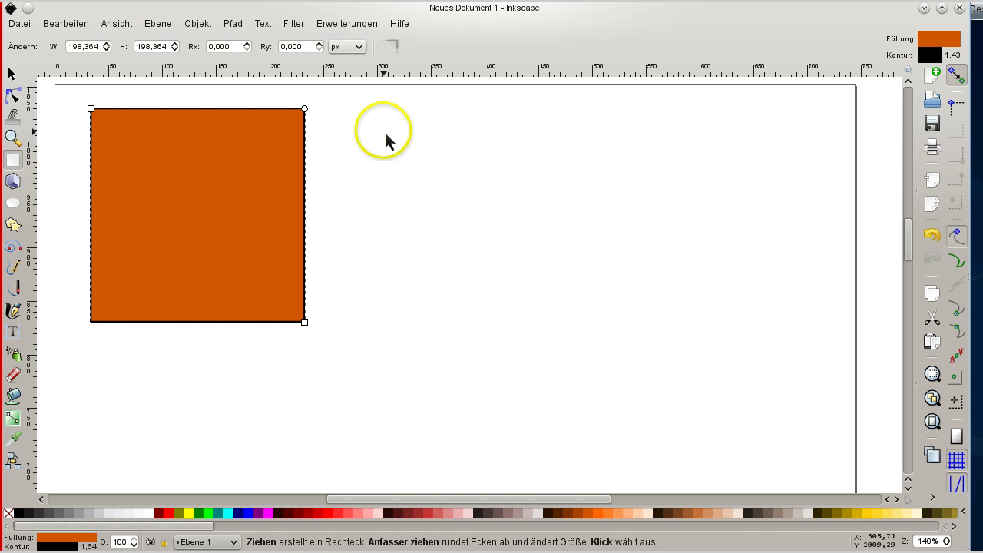
pyautogui.moveTo(361, 125); pyautogui.dragTo(405, 175)
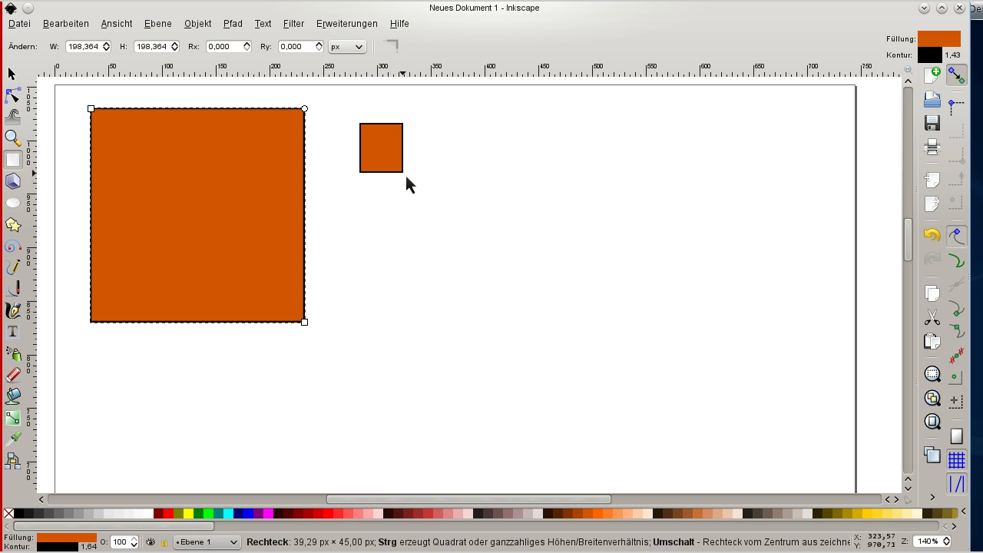
pyautogui.moveTo(405, 173); pyautogui.dragTo(438, 205)
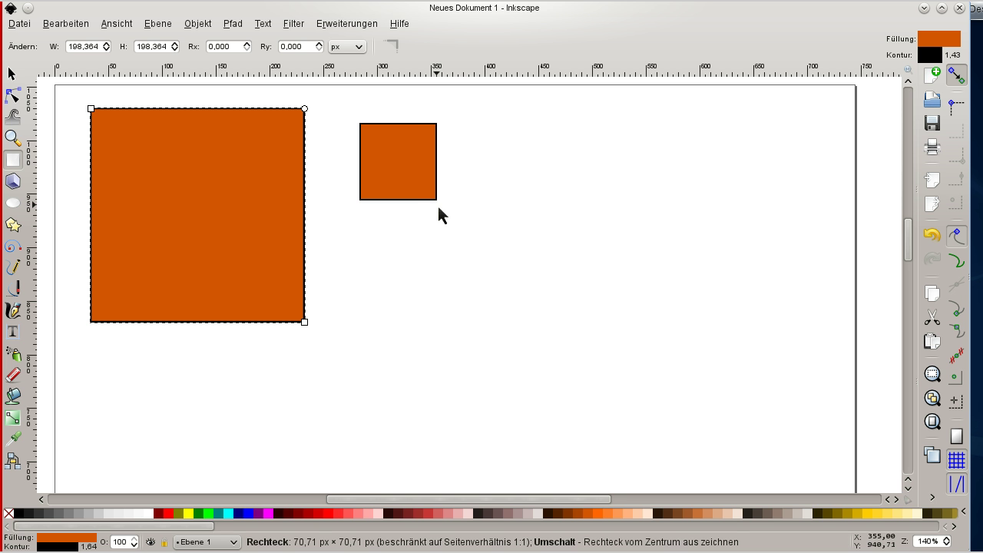
pyautogui.moveTo(442, 207)
pyautogui.mouseDown()
pyautogui.moveTo(485, 190)
pyautogui.moveTo(538, 190)
pyautogui.moveTo(442, 208)
pyautogui.moveTo(533, 269)
pyautogui.moveTo(570, 312)
pyautogui.moveTo(533, 297)
pyautogui.moveTo(461, 235)
pyautogui.moveTo(533, 284)
pyautogui.mouseUp()
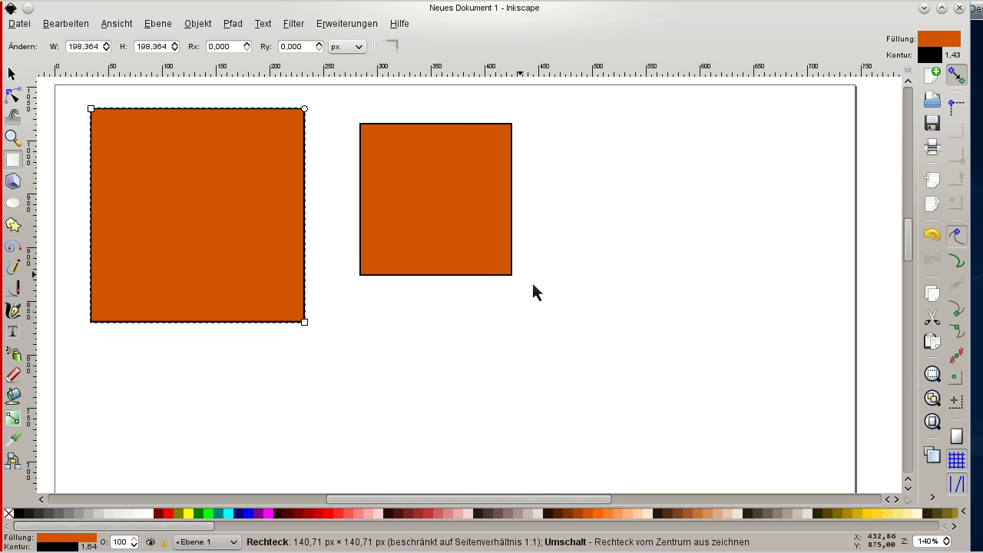
pyautogui.moveTo(533, 285)
pyautogui.mouseDown()
pyautogui.moveTo(423, 175)
pyautogui.moveTo(427, 162)
pyautogui.mouseUp()
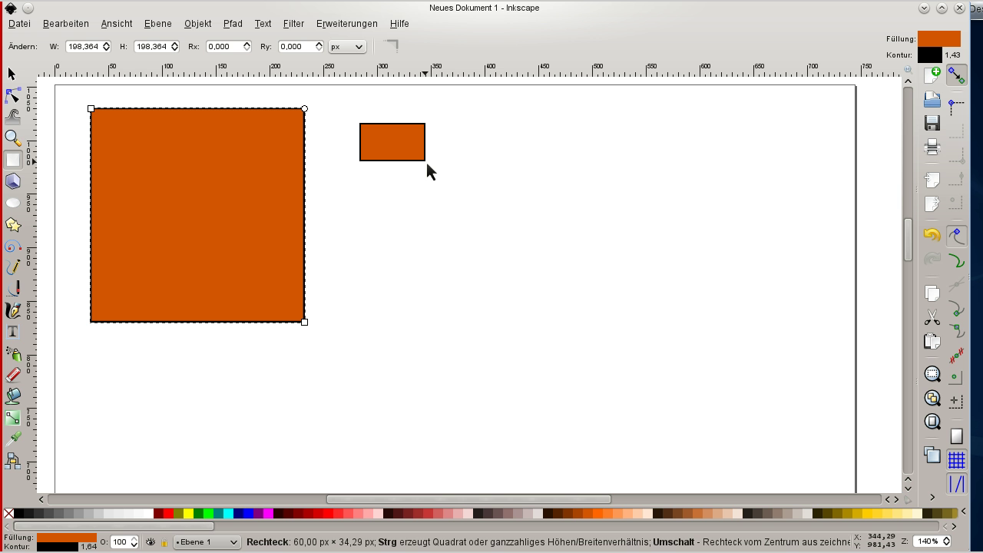
pyautogui.moveTo(427, 162)
pyautogui.mouseDown()
pyautogui.moveTo(458, 179)
pyautogui.moveTo(387, 136)
pyautogui.moveTo(380, 161)
pyautogui.moveTo(437, 150)
pyautogui.mouseUp()
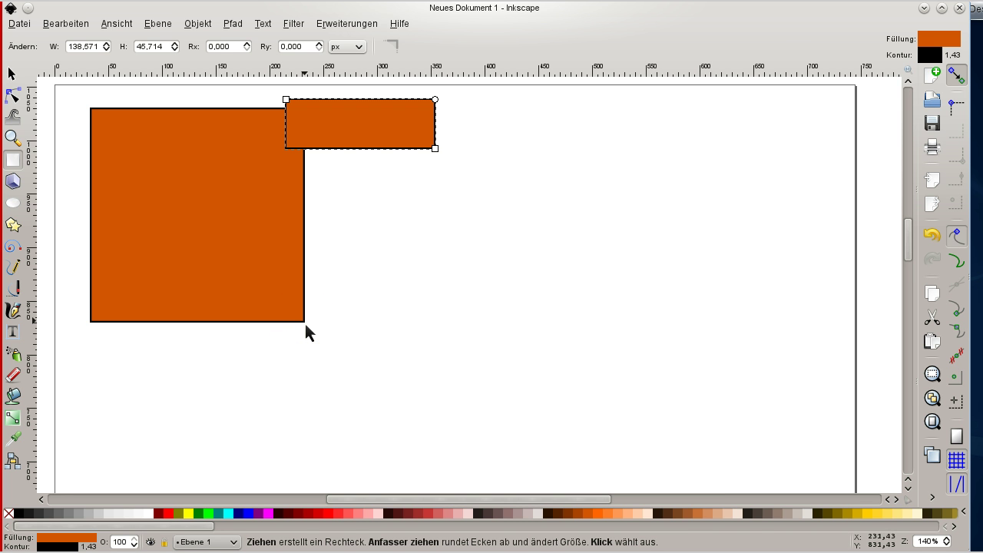
# - Draw a square about 101 px wide centred on the large square's lower-right corner, and select it as an object
pyautogui.moveTo(305, 323); pyautogui.dragTo(384, 356)
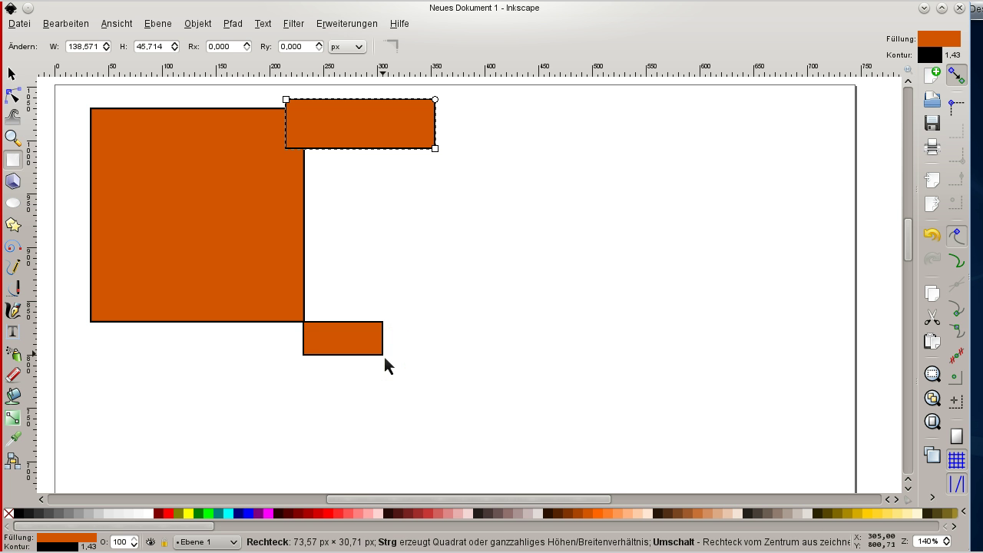
pyautogui.moveTo(384, 357)
pyautogui.mouseDown()
pyautogui.moveTo(399, 369)
pyautogui.moveTo(337, 359)
pyautogui.moveTo(361, 376)
pyautogui.mouseUp()
pyautogui.press('shift')
pyautogui.press('ctrl')
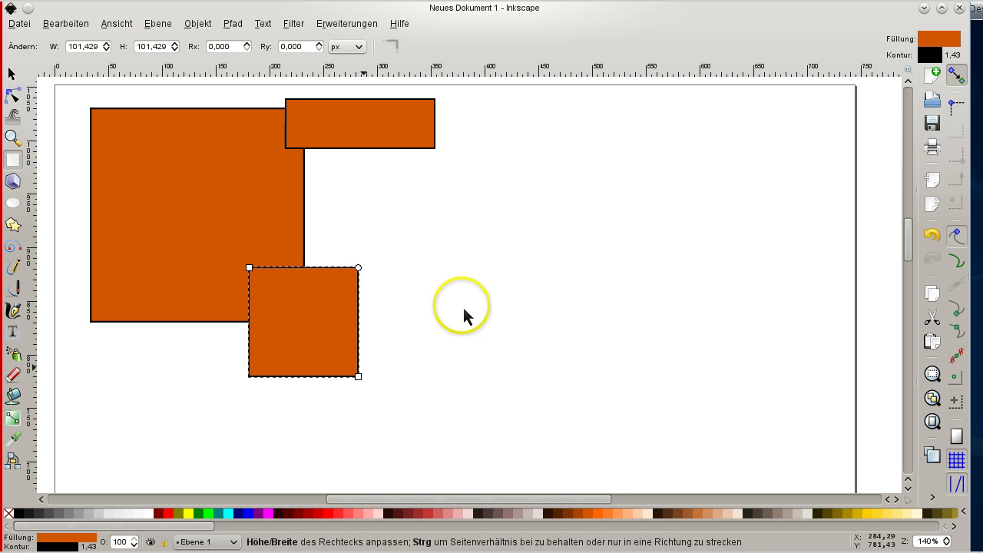
pyautogui.click(12, 75)
pyautogui.click(475, 234)
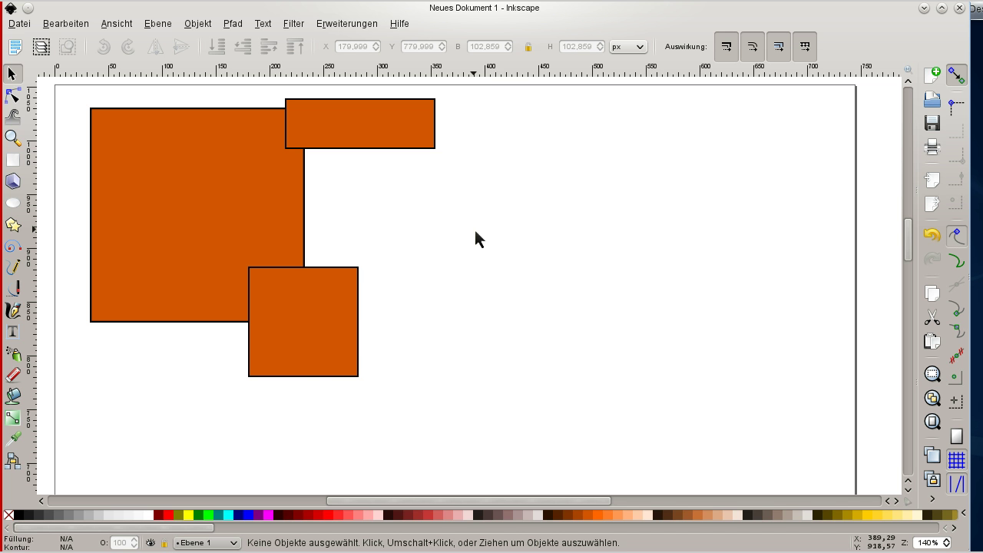
pyautogui.click(334, 356)
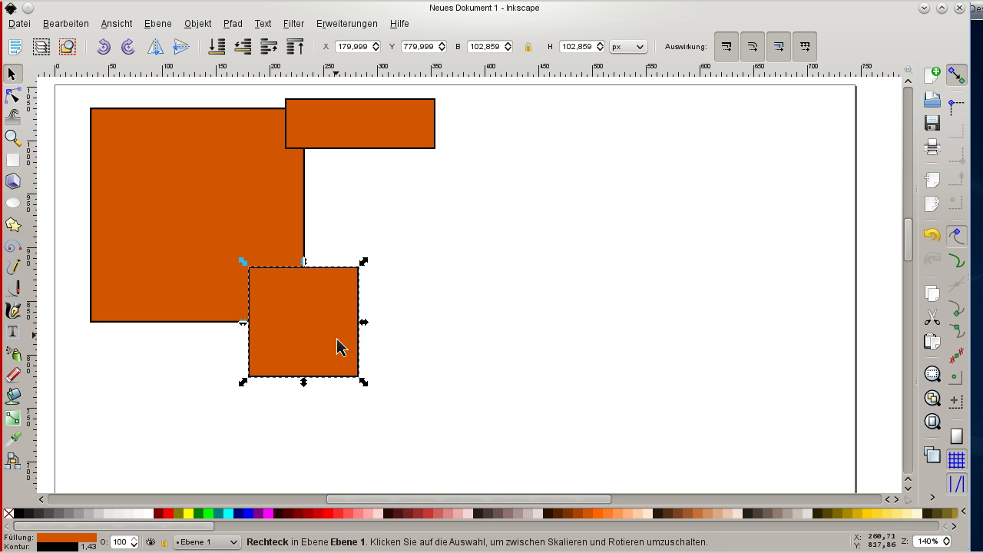
# - Draw a circle about 157 px in diameter in the empty area to the right of the squares
pyautogui.click(12, 204)
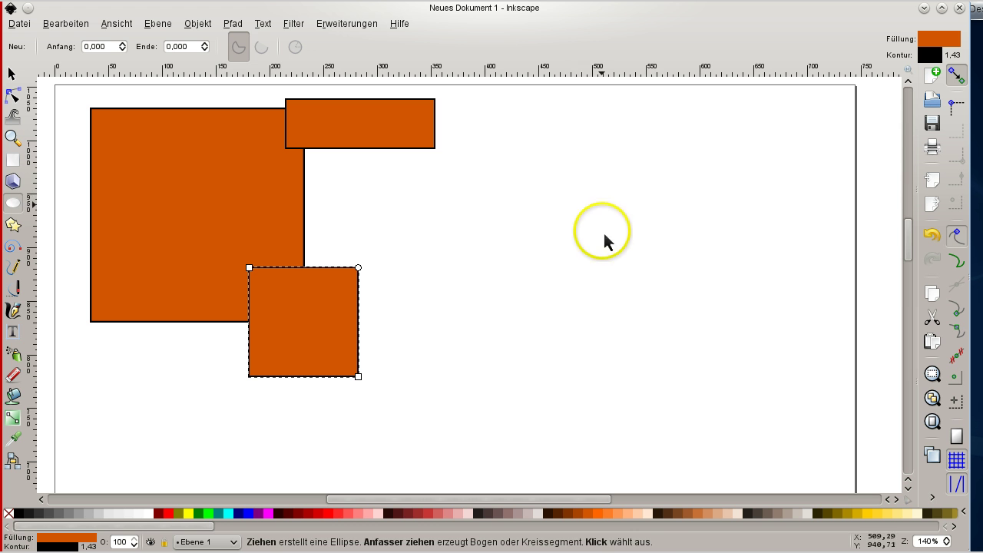
pyautogui.moveTo(579, 213); pyautogui.dragTo(681, 313)
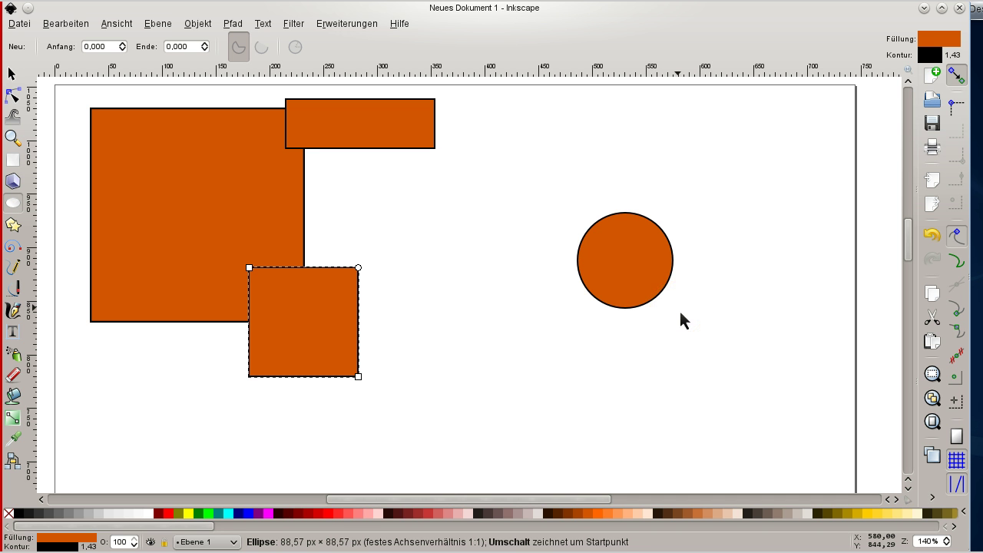
pyautogui.moveTo(680, 314); pyautogui.dragTo(772, 389)
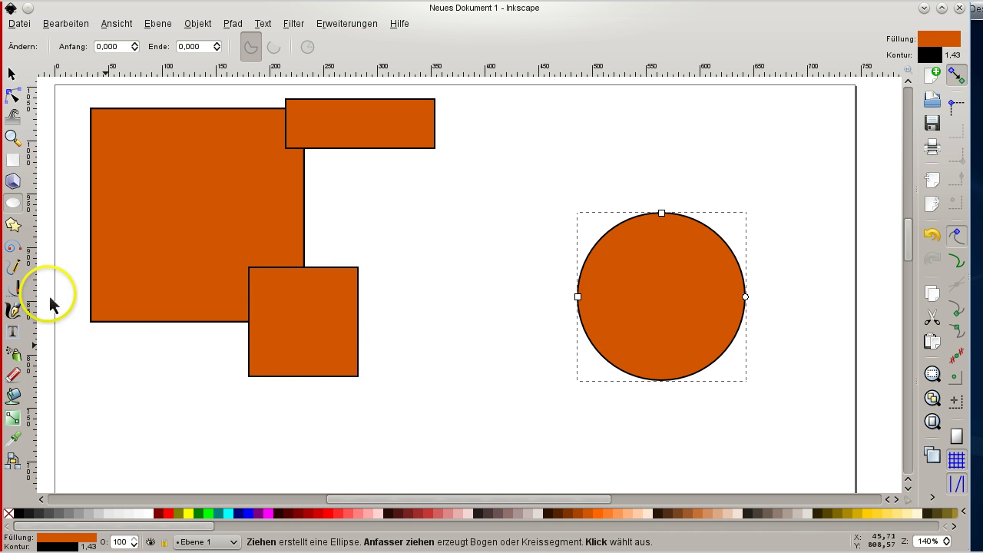
pyautogui.click(14, 226)
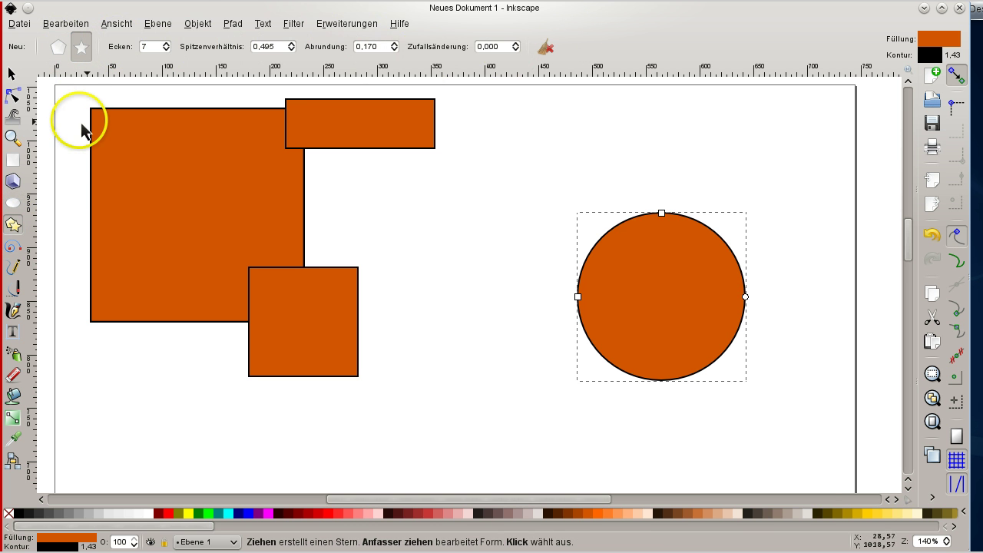
pyautogui.click(14, 248)
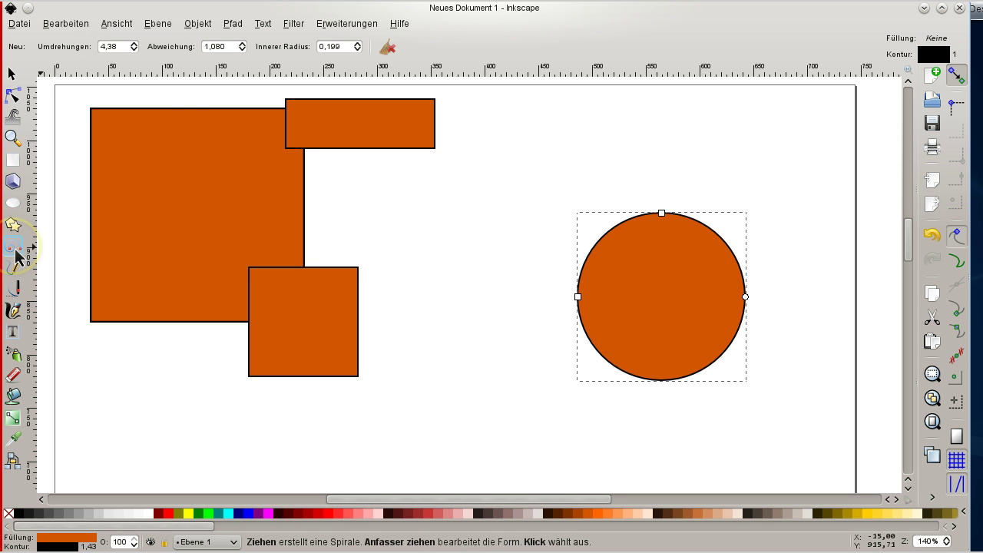
pyautogui.click(116, 47)
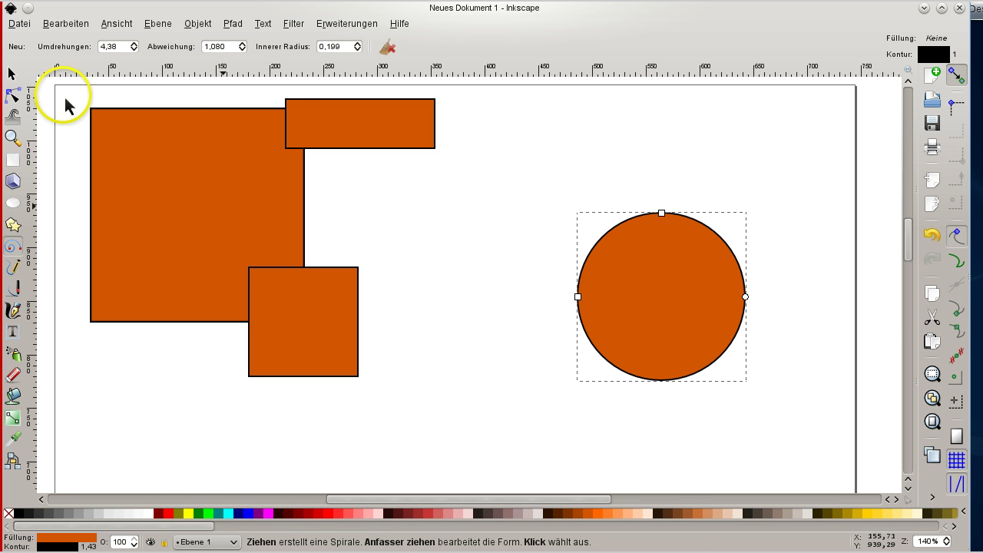
# - Squash the circle from above to a height of about 150 px and rotate it slightly
pyautogui.click(12, 73)
pyautogui.click(208, 202)
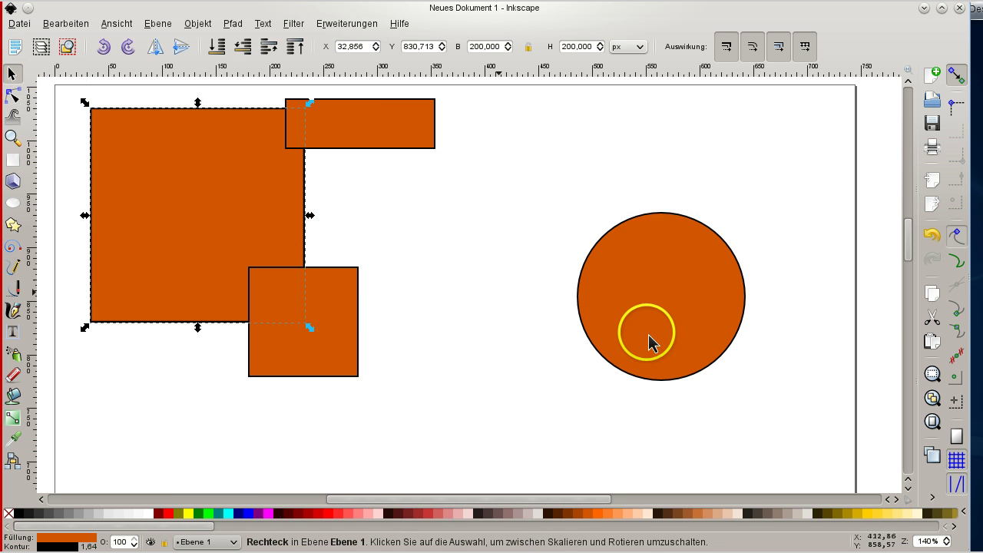
pyautogui.click(659, 312)
pyautogui.moveTo(666, 215)
pyautogui.mouseDown()
pyautogui.moveTo(659, 259)
pyautogui.moveTo(669, 222)
pyautogui.mouseUp()
pyautogui.click(750, 219)
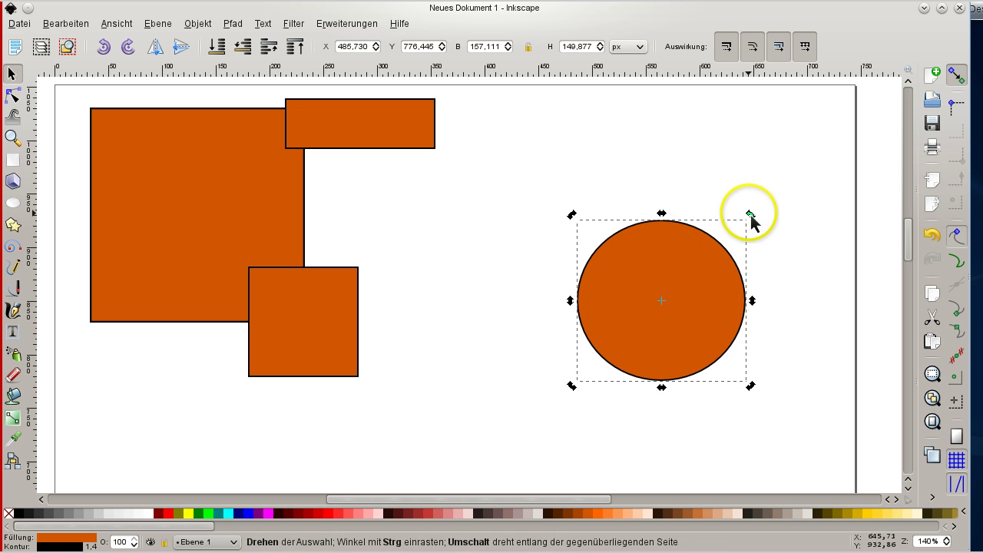
pyautogui.moveTo(750, 215); pyautogui.dragTo(702, 299)
pyautogui.click(702, 299)
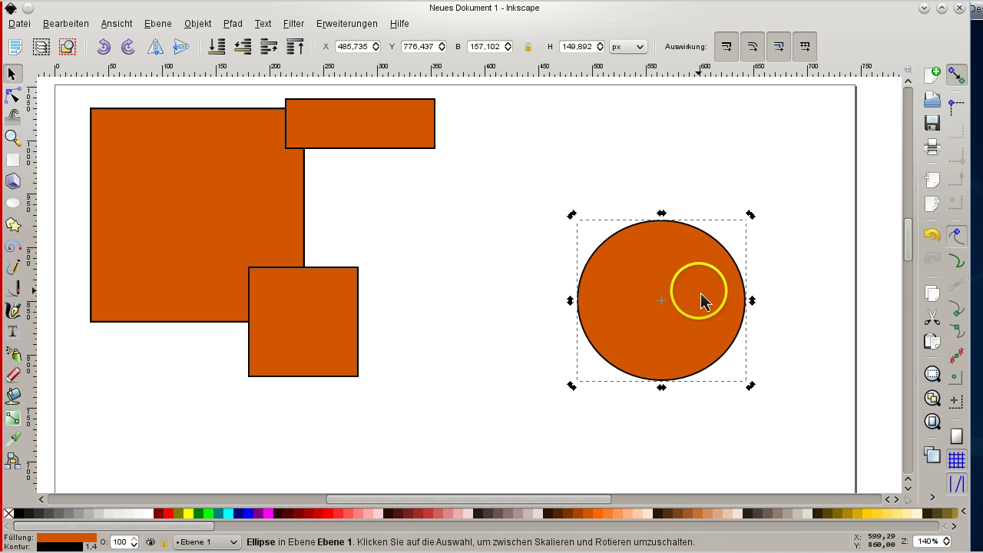
# - Turn the ellipse into an open pie segment by moving its arc end point to about 298 degrees
pyautogui.press('e')
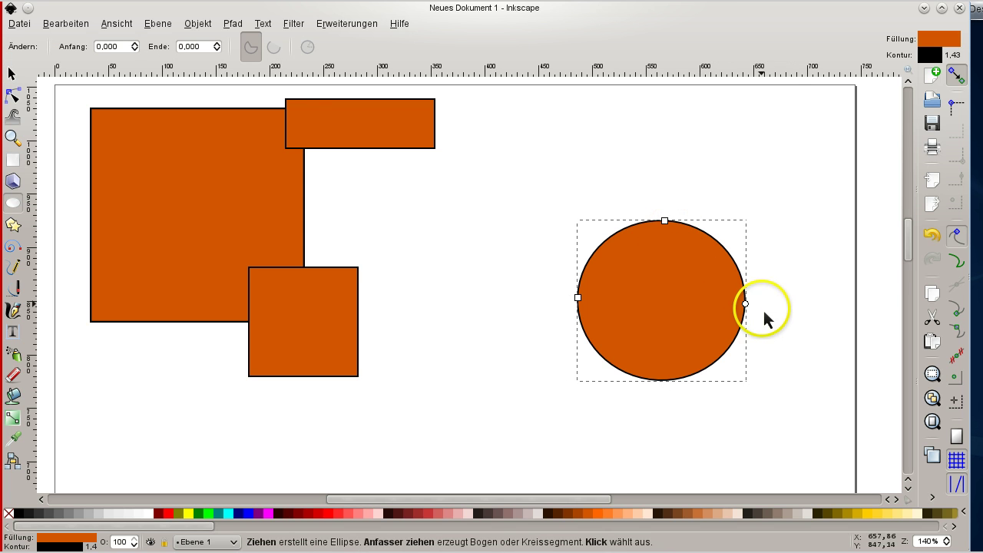
pyautogui.moveTo(745, 304); pyautogui.dragTo(724, 213)
# - Round the large square's corners with a radius of about a quarter of its side length
pyautogui.click(188, 213)
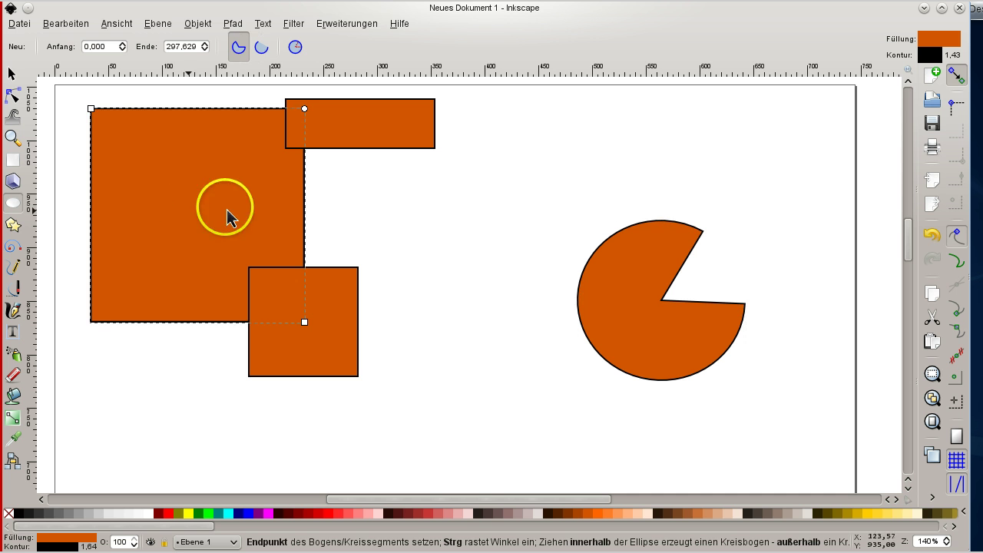
pyautogui.moveTo(304, 110); pyautogui.dragTo(252, 162)
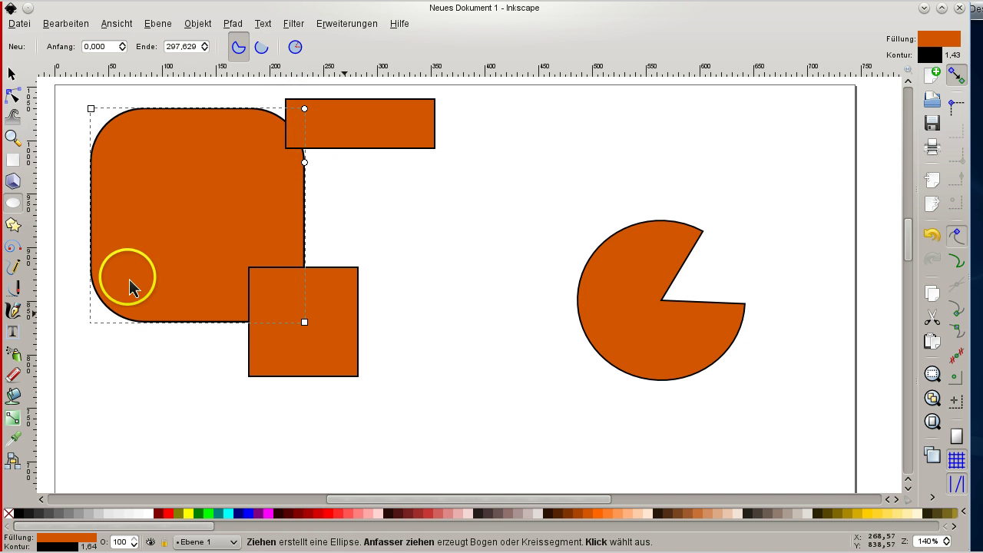